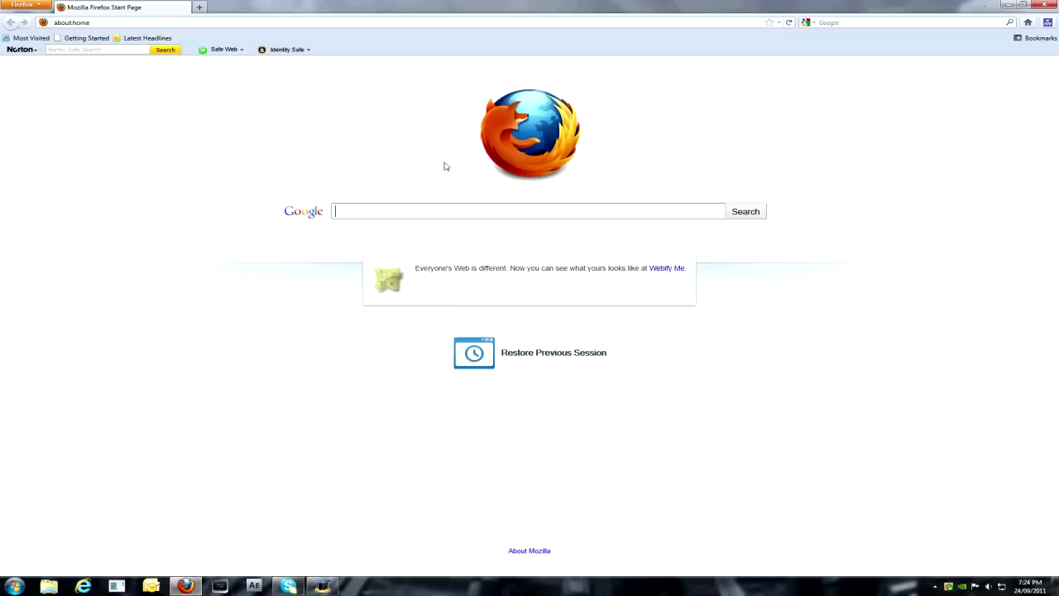
# - Reach YouTube through a Google search and open the 'Legendary' Community Montage from Favorites
pyautogui.write('you')
pyautogui.press('Return')
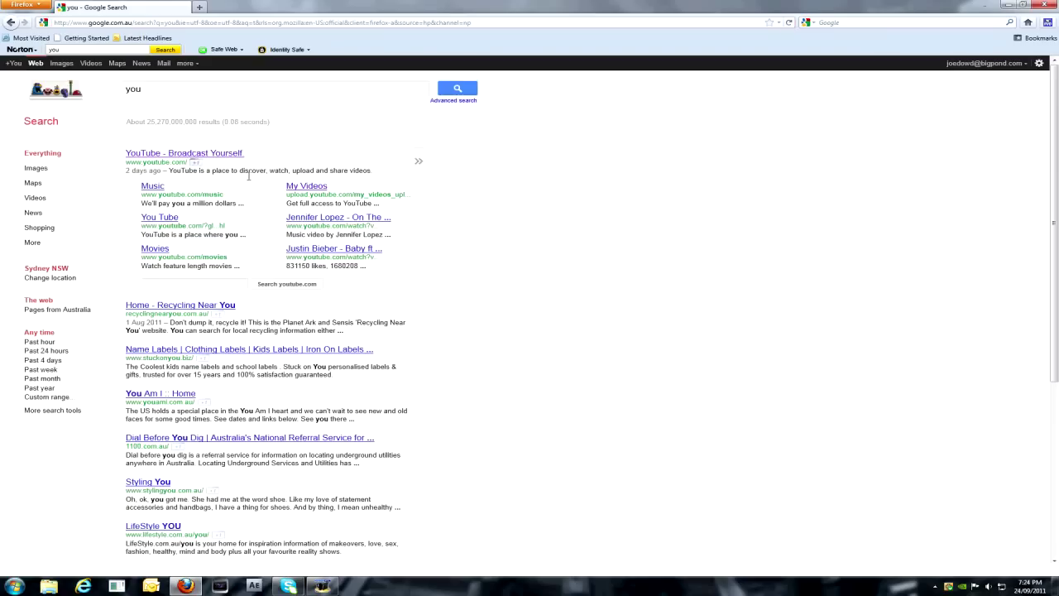
pyautogui.click(220, 230)
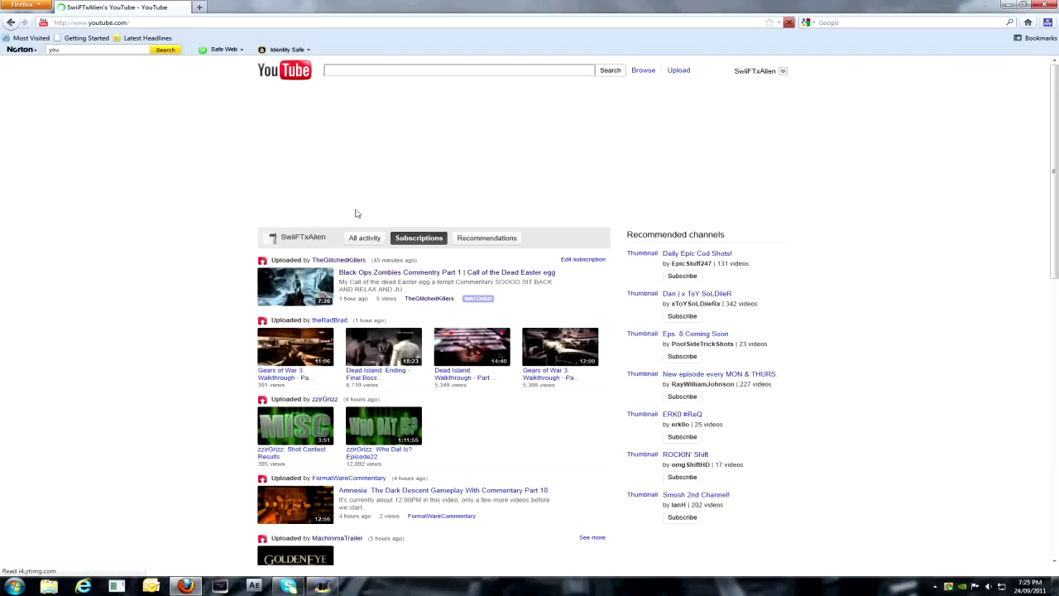
pyautogui.click(781, 72)
pyautogui.click(317, 144)
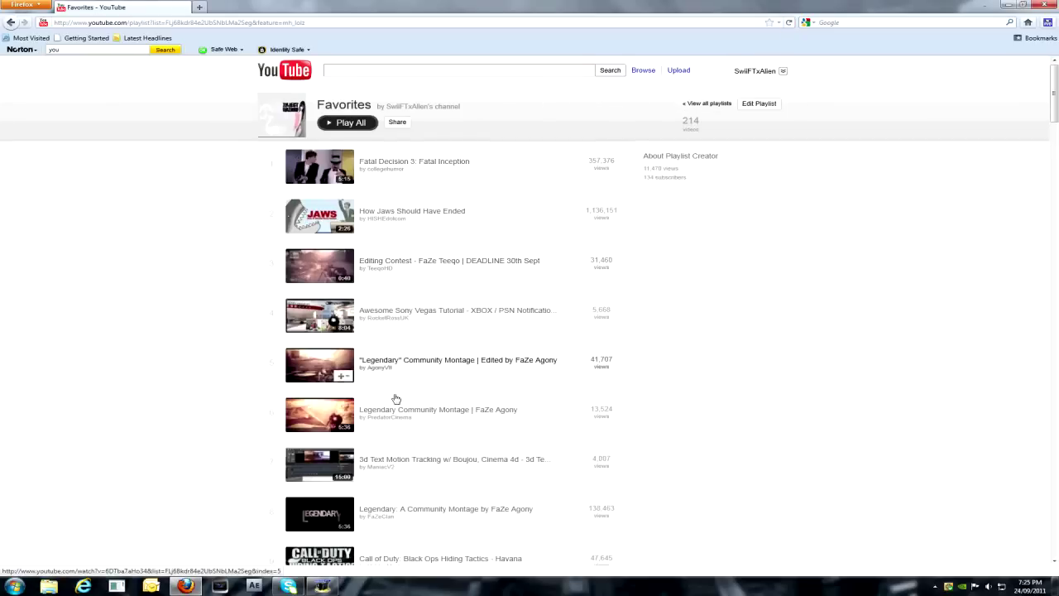
pyautogui.click(386, 365)
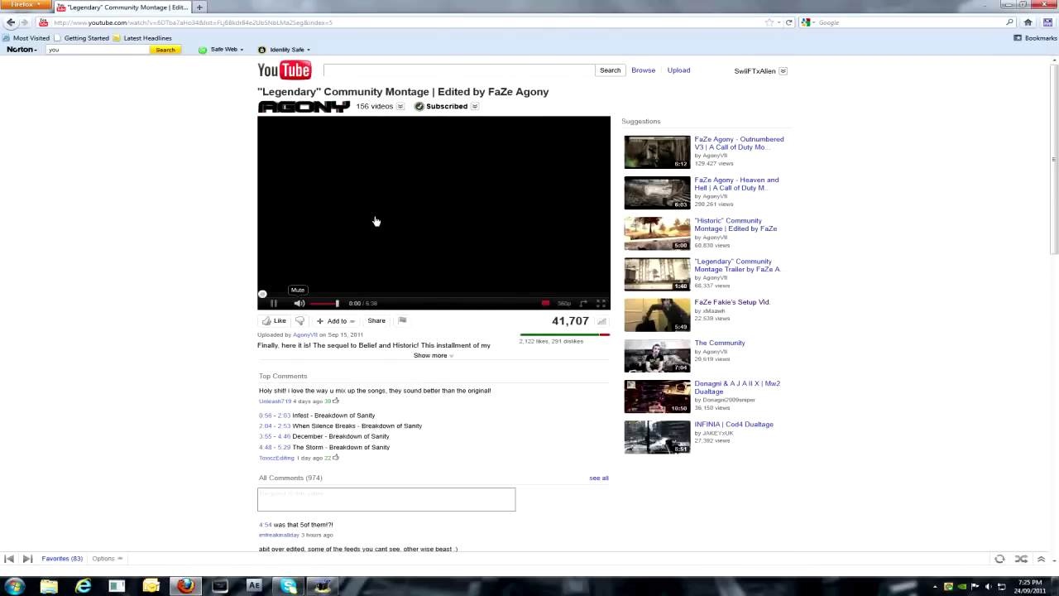
# - Skim the montage at 2:13 and 4:27, pause at 4:26, then hide Firefox and start Vegas Pro 10
pyautogui.click(398, 294)
pyautogui.click(536, 296)
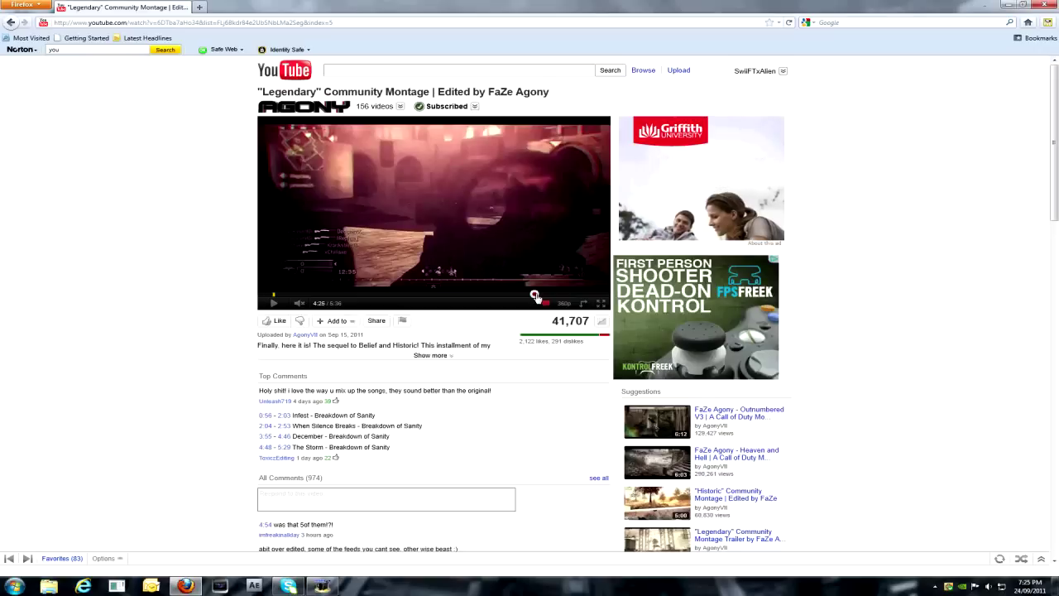
pyautogui.click(461, 212)
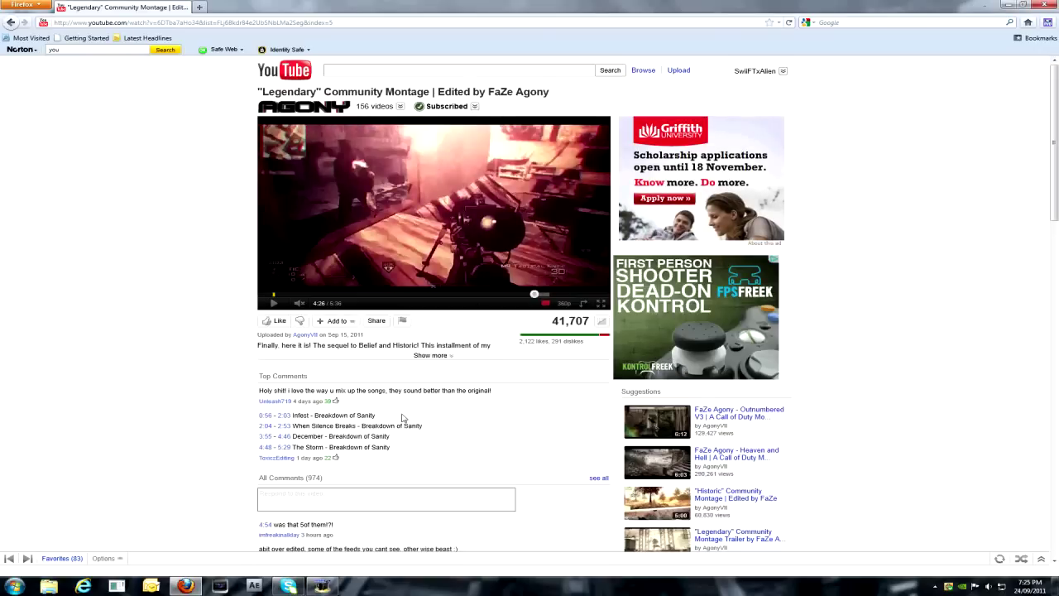
pyautogui.press('super+d')
pyautogui.click(230, 588)
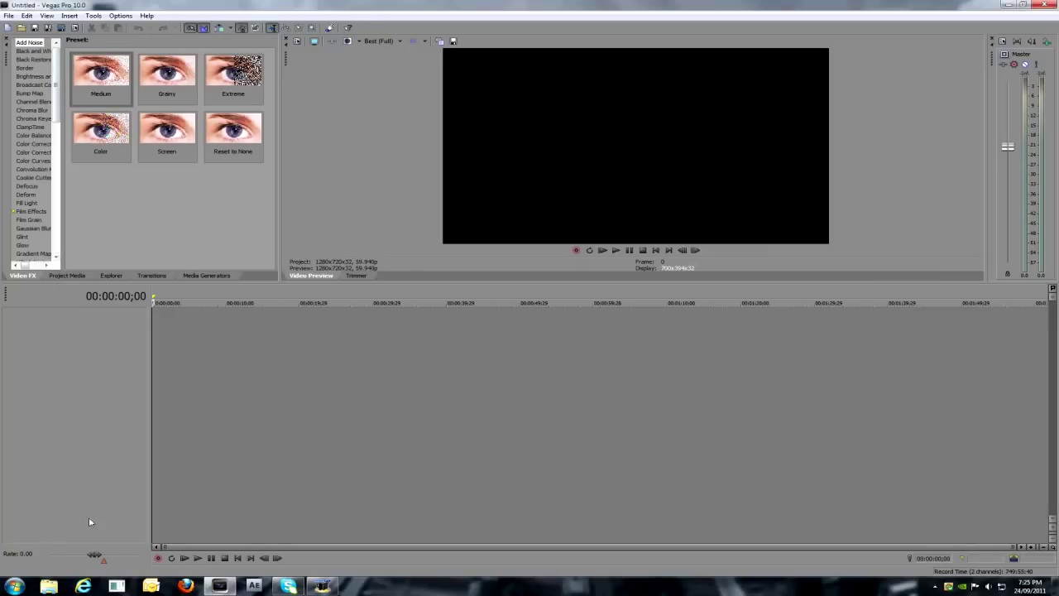
# - Drag the favelerrr clip from Joe > EDIT ATM > Teeqo Editing Contest onto the Vegas timeline
pyautogui.click(49, 585)
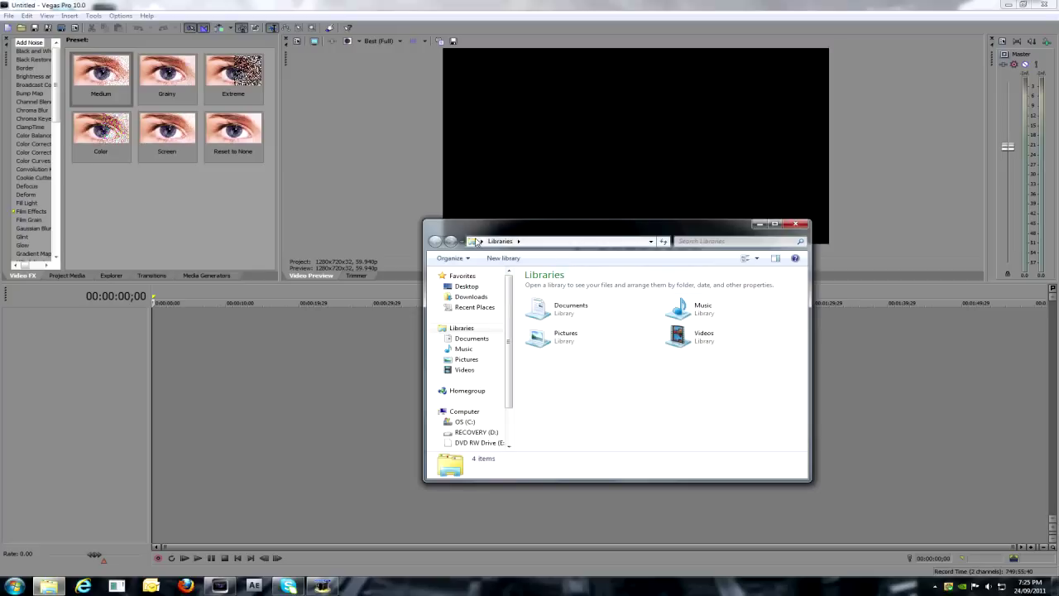
pyautogui.click(480, 241)
pyautogui.click(490, 289)
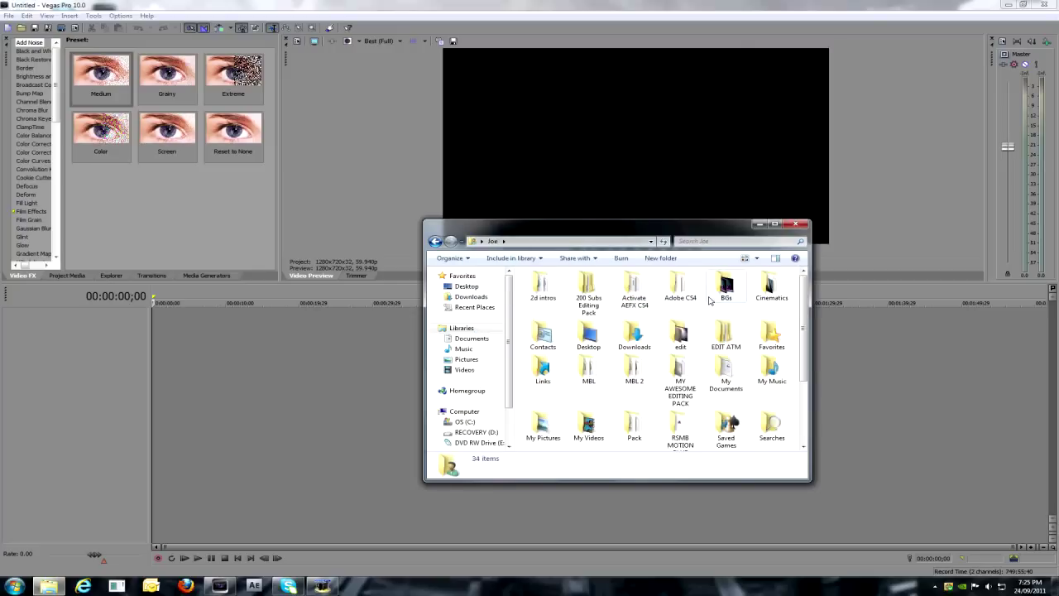
pyautogui.doubleClick(732, 331)
pyautogui.doubleClick(582, 287)
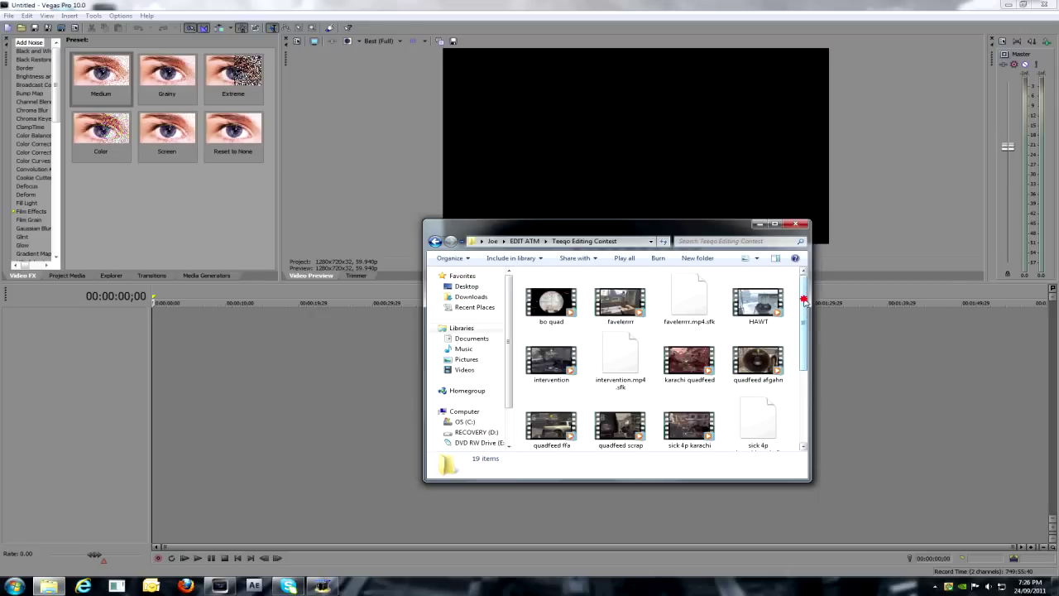
pyautogui.scroll(-1, 803, 301)
pyautogui.moveTo(622, 298); pyautogui.dragTo(158, 331)
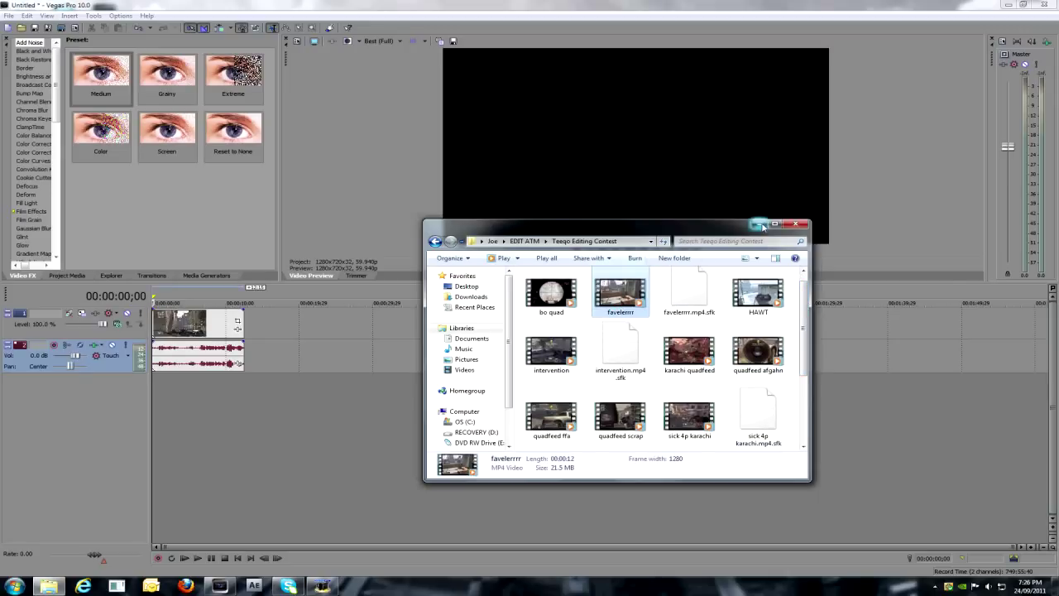
pyautogui.click(153, 388)
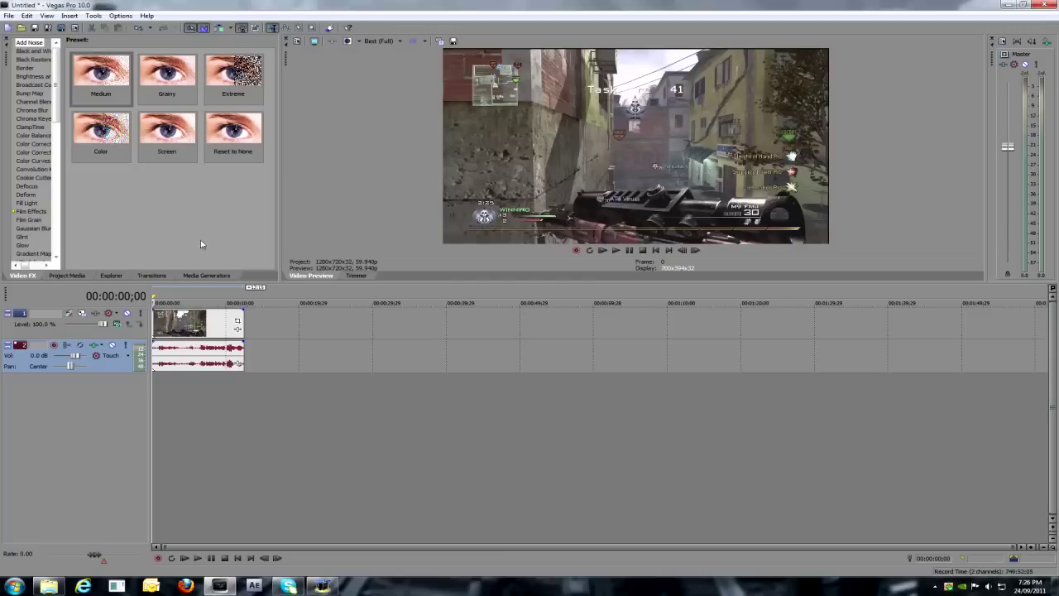
# - Disable resampling and change the maintain-aspect-ratio setting in the favelerrr event's properties
pyautogui.rightClick(192, 324)
pyautogui.click(223, 313)
pyautogui.click(445, 230)
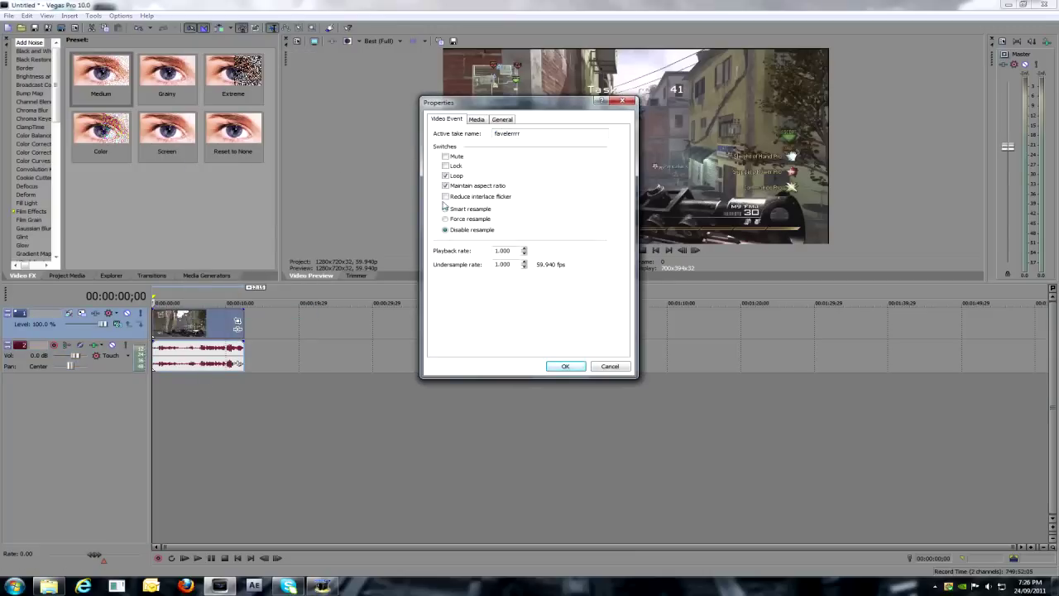
pyautogui.click(445, 186)
pyautogui.click(565, 366)
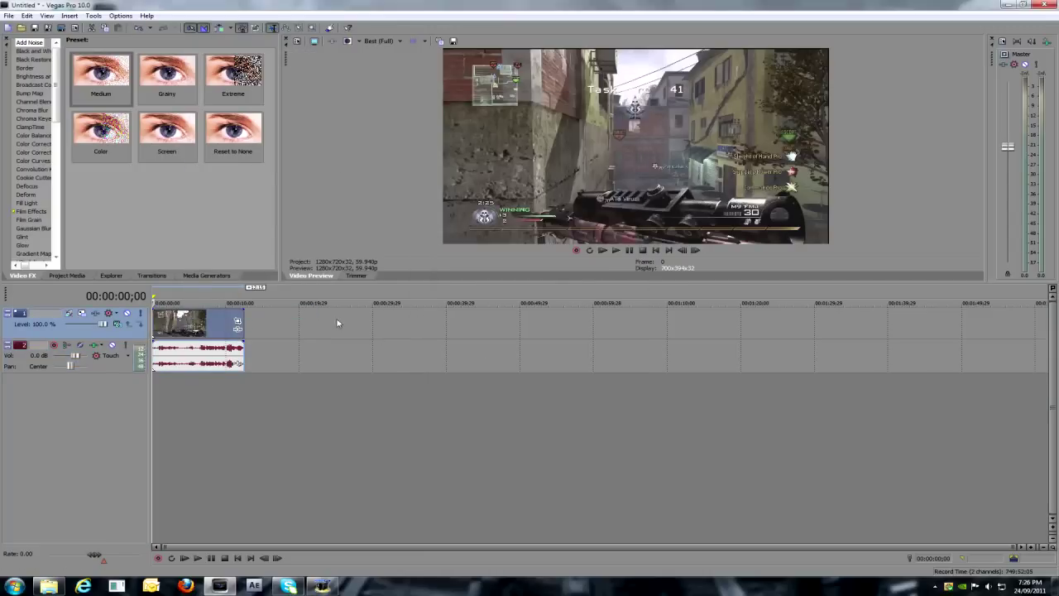
# - Crop the frame slightly in Event Pan/Crop to 1,275.9 by 713.0 from the top and right
pyautogui.click(237, 321)
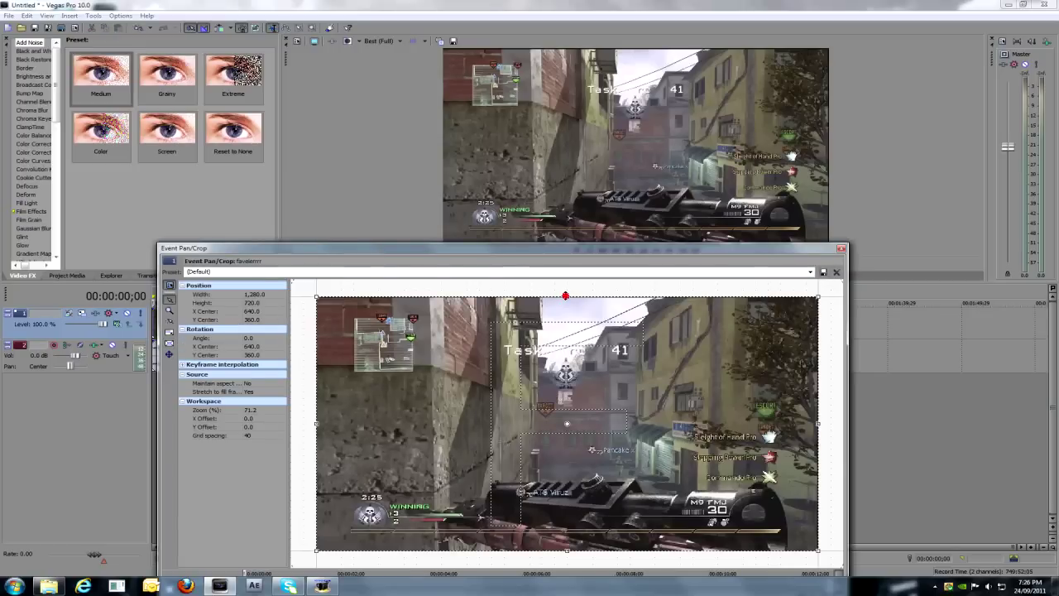
pyautogui.moveTo(567, 296); pyautogui.dragTo(567, 299)
pyautogui.moveTo(823, 427); pyautogui.dragTo(822, 426)
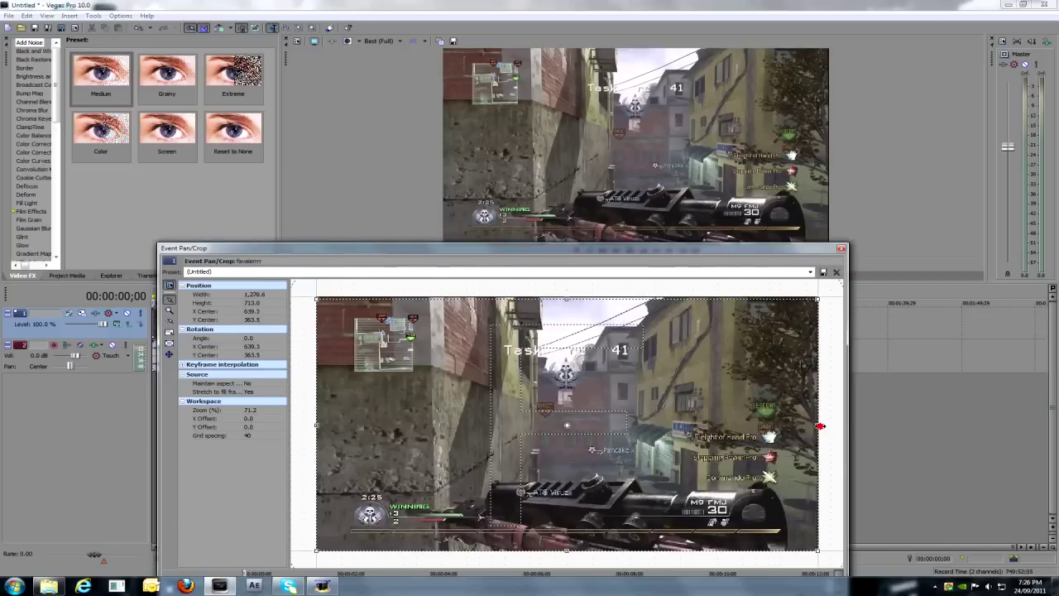
# - Drag the Magic Bullet Looks LEGENDARY preset onto favelerrr and edit it in LooksBuilder
pyautogui.click(840, 249)
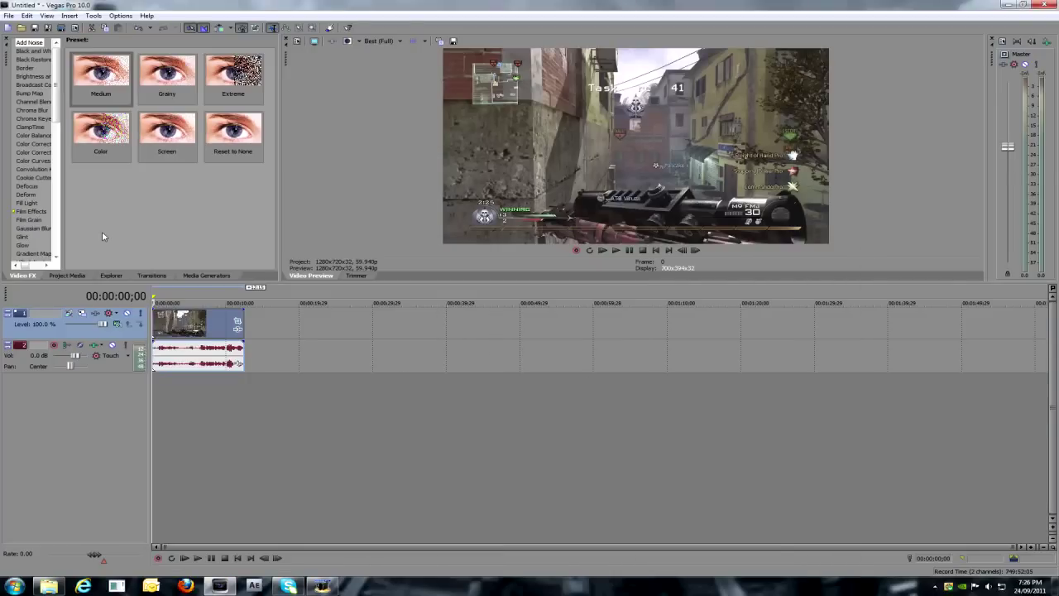
pyautogui.scroll(-6, 33, 195)
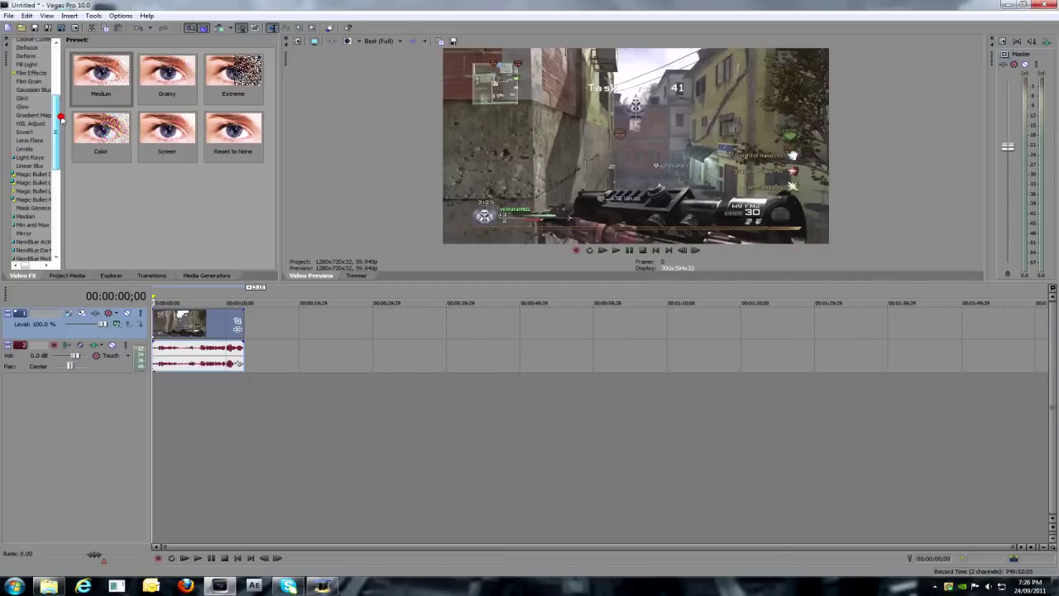
pyautogui.click(33, 186)
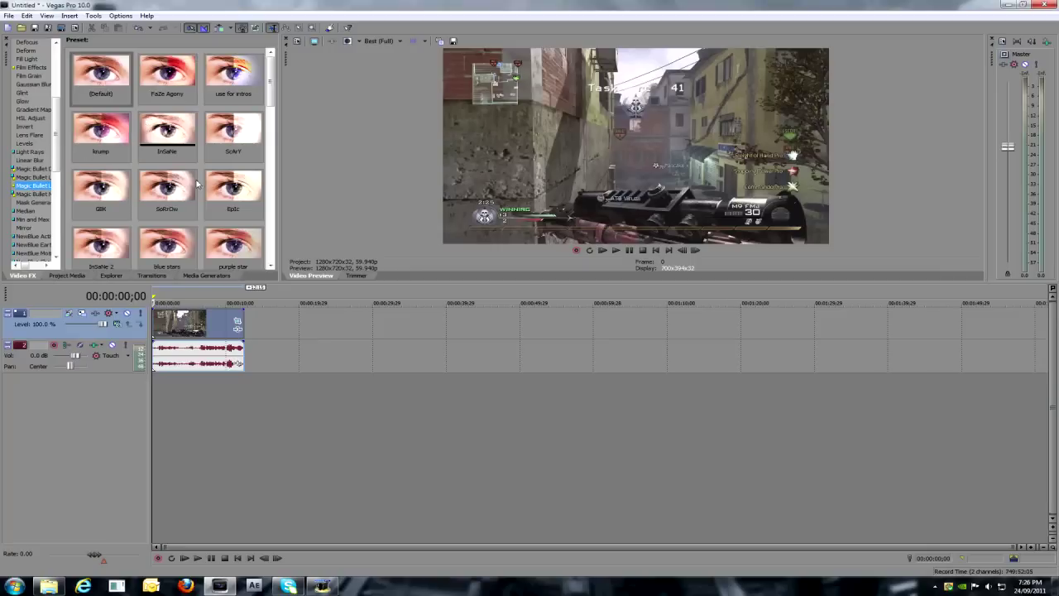
pyautogui.moveTo(278, 59); pyautogui.dragTo(276, 143)
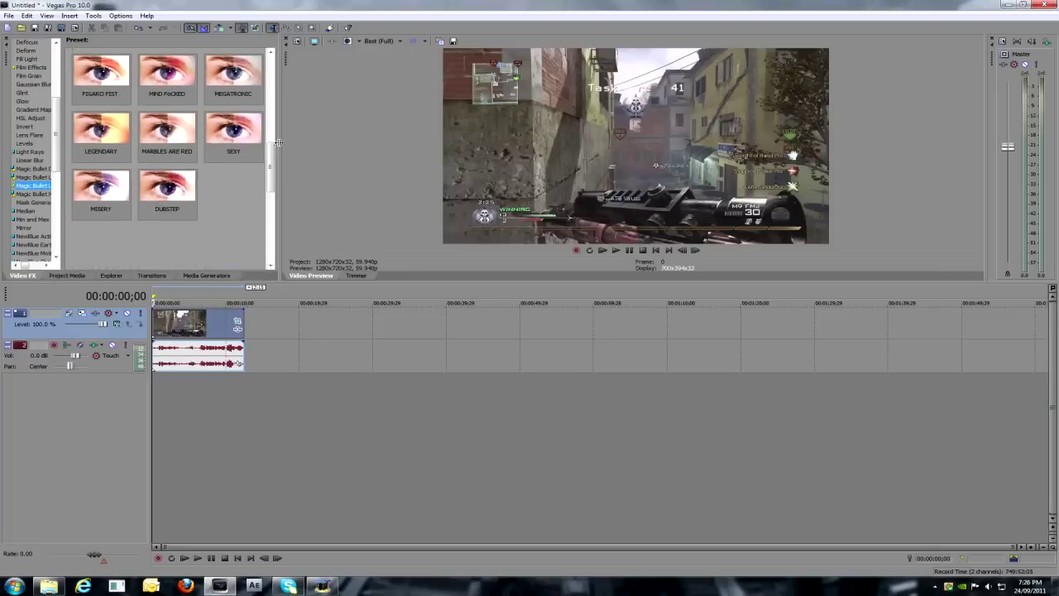
pyautogui.moveTo(86, 134); pyautogui.dragTo(206, 324)
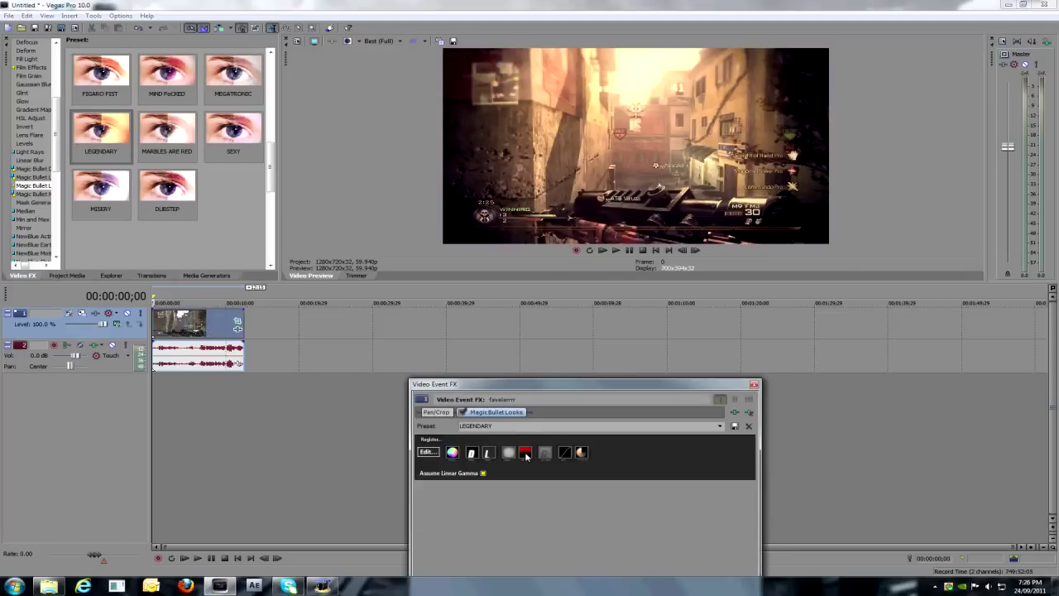
pyautogui.click(428, 453)
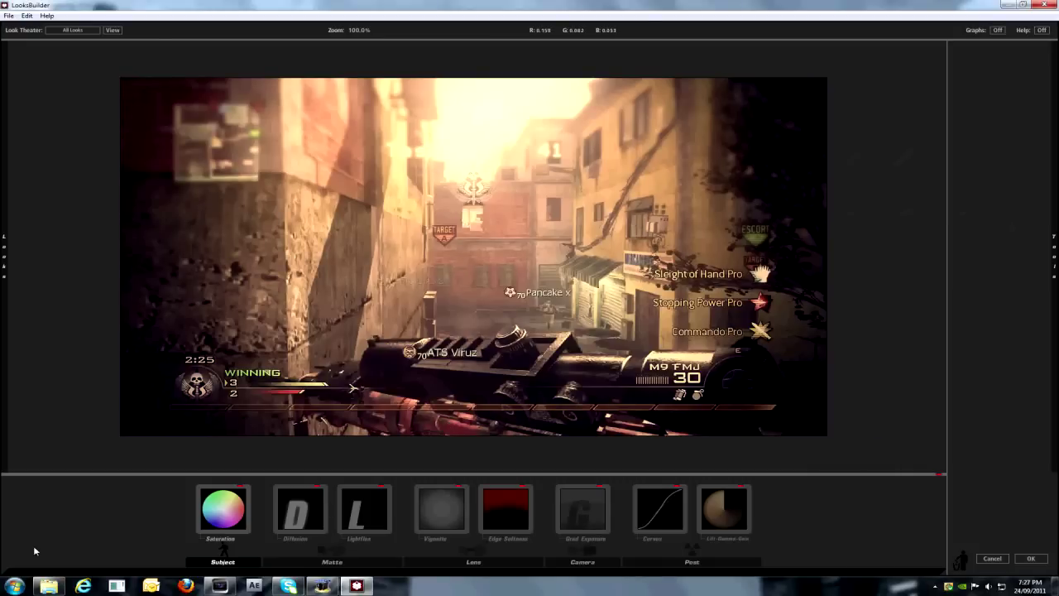
# - Inspect the look's Saturation at 70%, then its Diffusion at 30% size and 100% glow
pyautogui.click(218, 502)
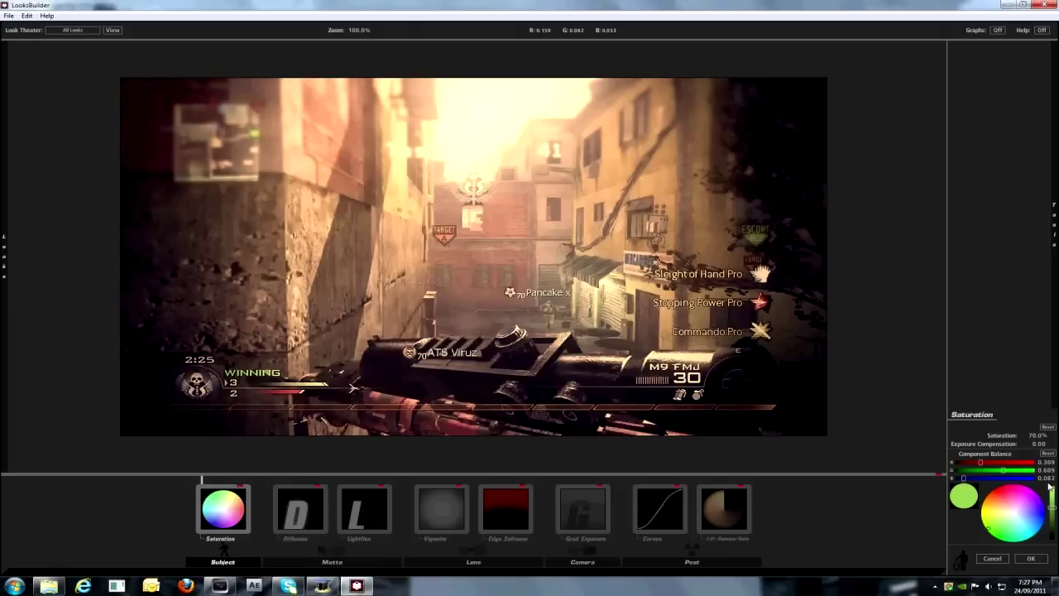
pyautogui.click(314, 519)
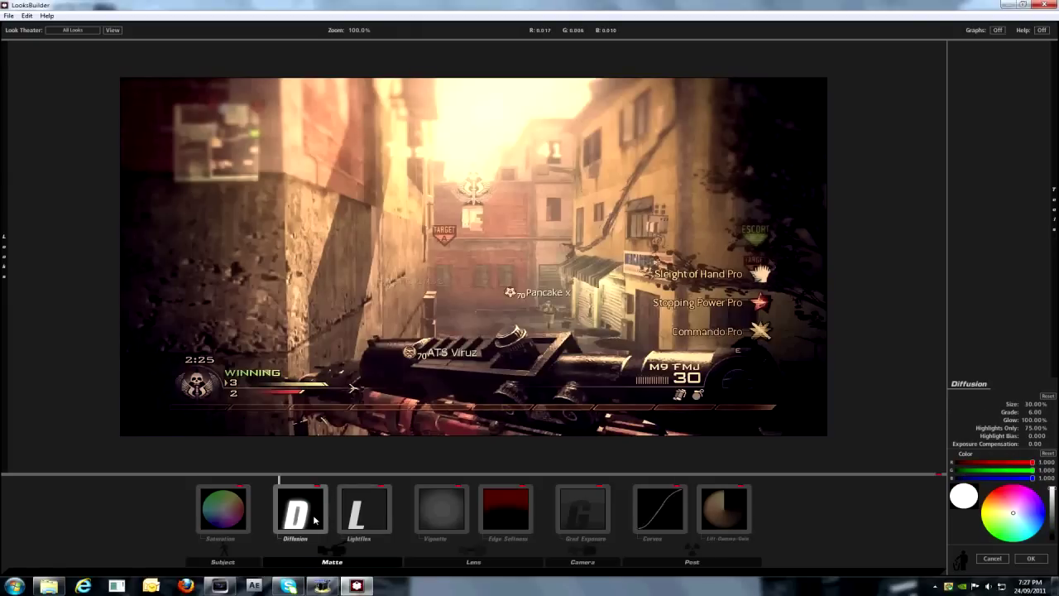
pyautogui.moveTo(1052, 206)
pyautogui.click(364, 509)
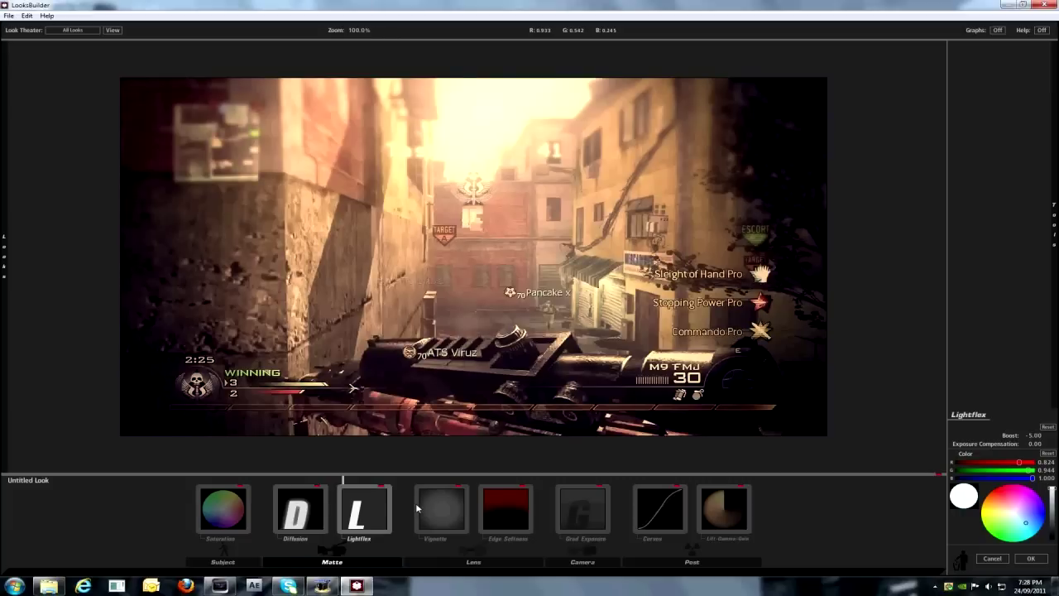
# - Show the Vignette settings: Radius 1.000, Spread 0.750, Falloff 0.500, Strength 75%, black
pyautogui.click(421, 506)
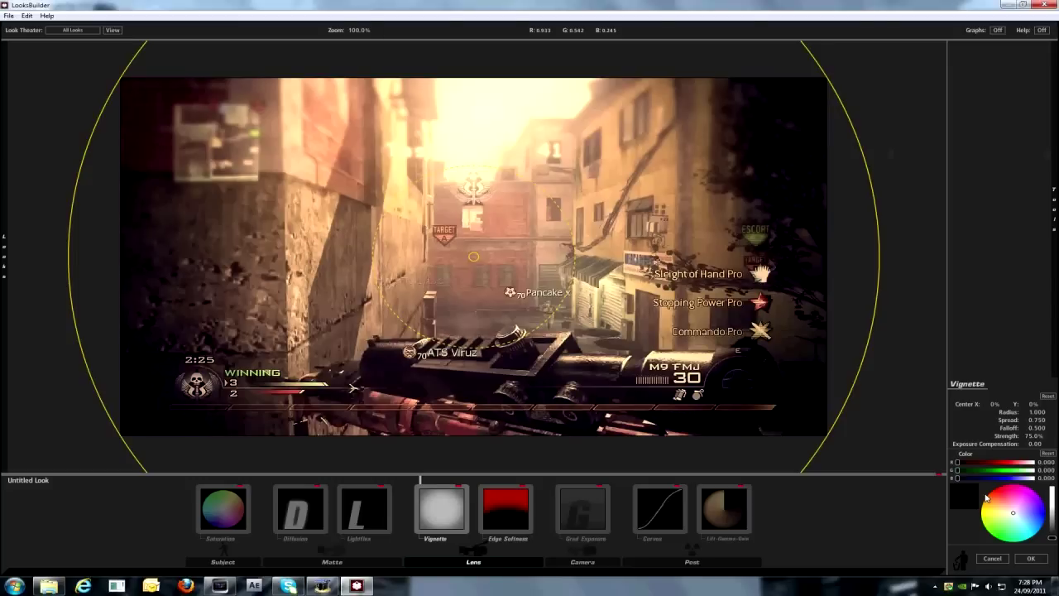
pyautogui.click(509, 508)
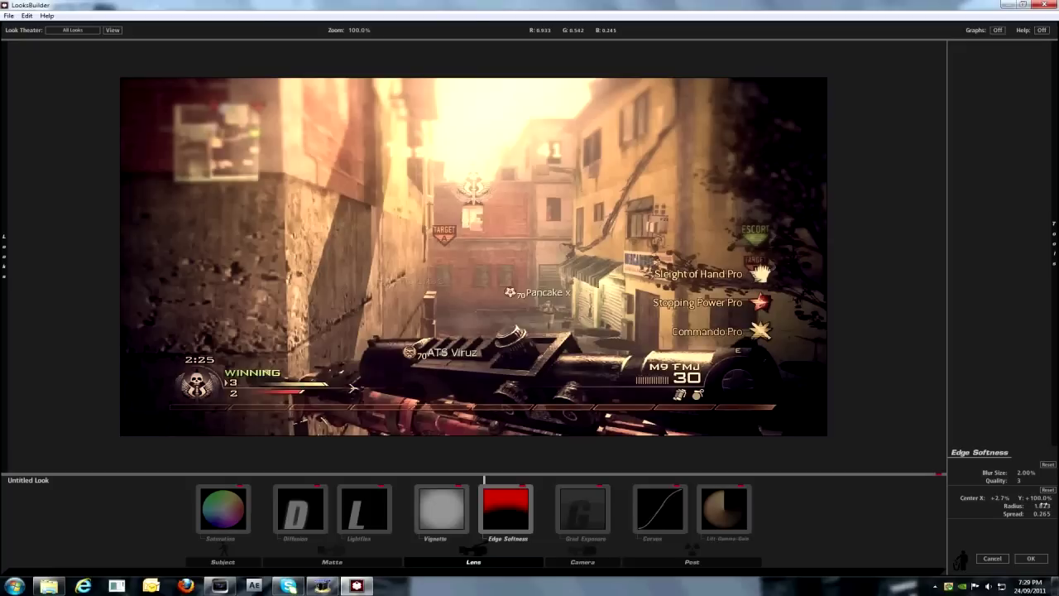
# - Replace the look's Grad Exposure slot with a fresh Grad Exposure tool from the Tools drawer
pyautogui.click(574, 506)
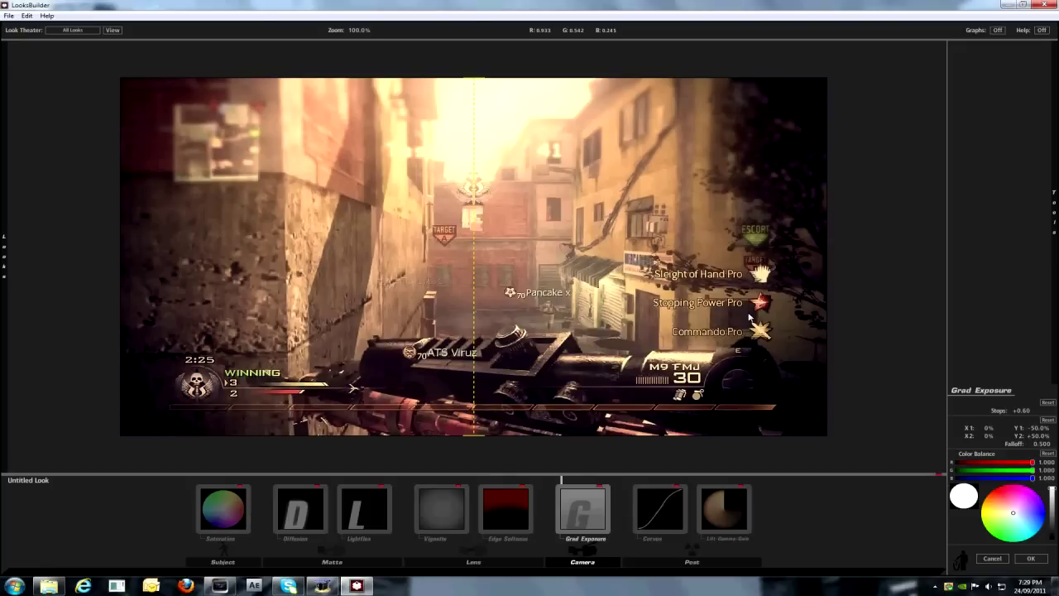
pyautogui.moveTo(1054, 240)
pyautogui.moveTo(961, 82); pyautogui.dragTo(584, 514)
# - Check the Curves tool's red, green and blue channel curves, ending back on RGB
pyautogui.click(655, 512)
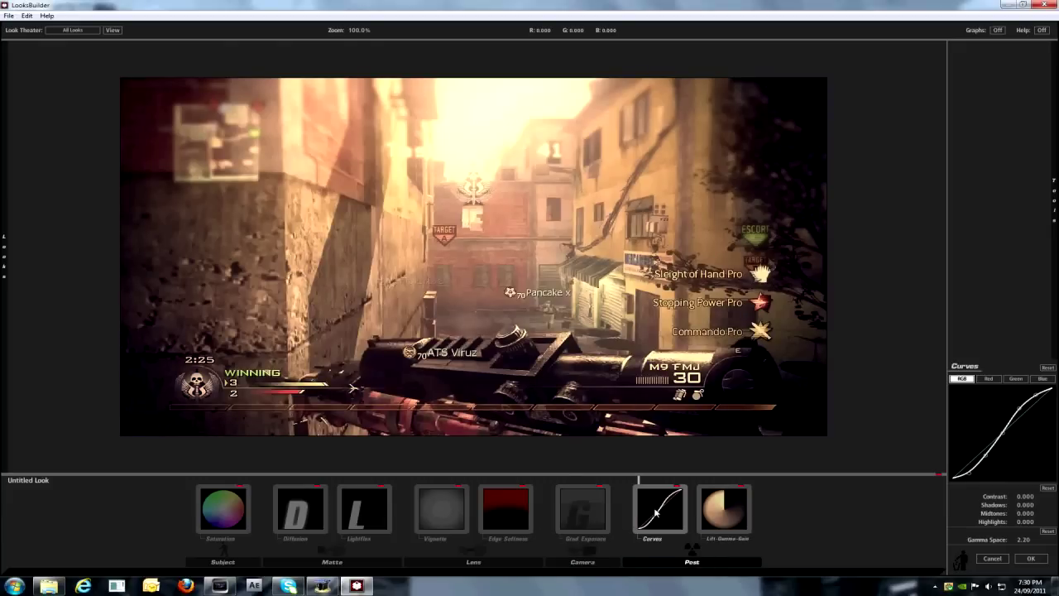
pyautogui.moveTo(1053, 199)
pyautogui.click(988, 378)
pyautogui.click(960, 378)
pyautogui.click(988, 378)
pyautogui.click(1016, 378)
pyautogui.click(1042, 378)
pyautogui.click(962, 378)
# - Show Lift-Gamma-Gain: Gamma Space 2.20, Strength 100.0%, Exposure Compensation 0.00
pyautogui.click(726, 506)
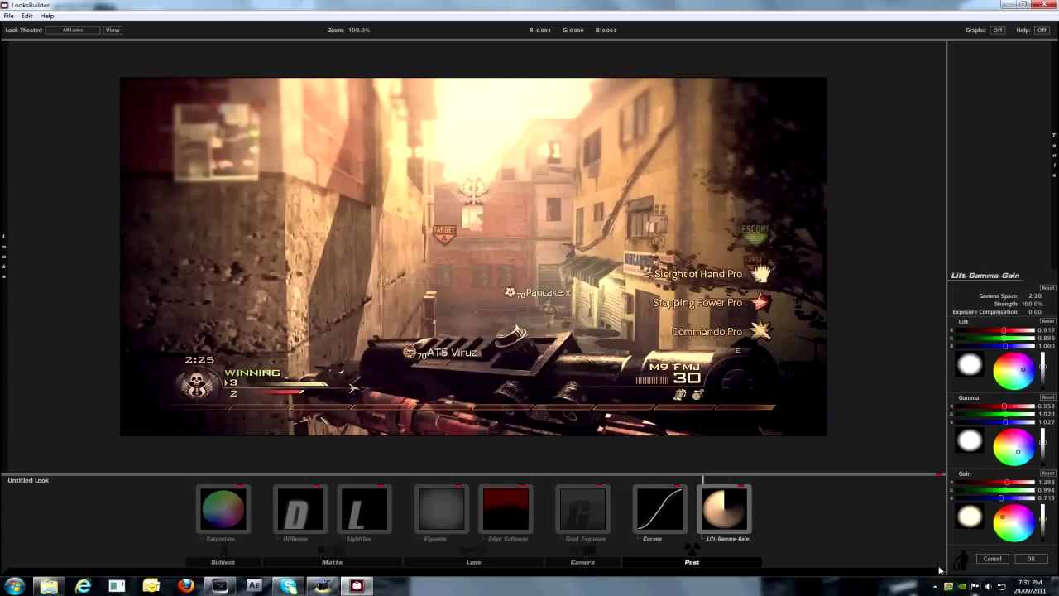
# - Accept the look, close Video Event FX, and preview the clip at 5;07, 8;07 and 10;28
pyautogui.click(1031, 559)
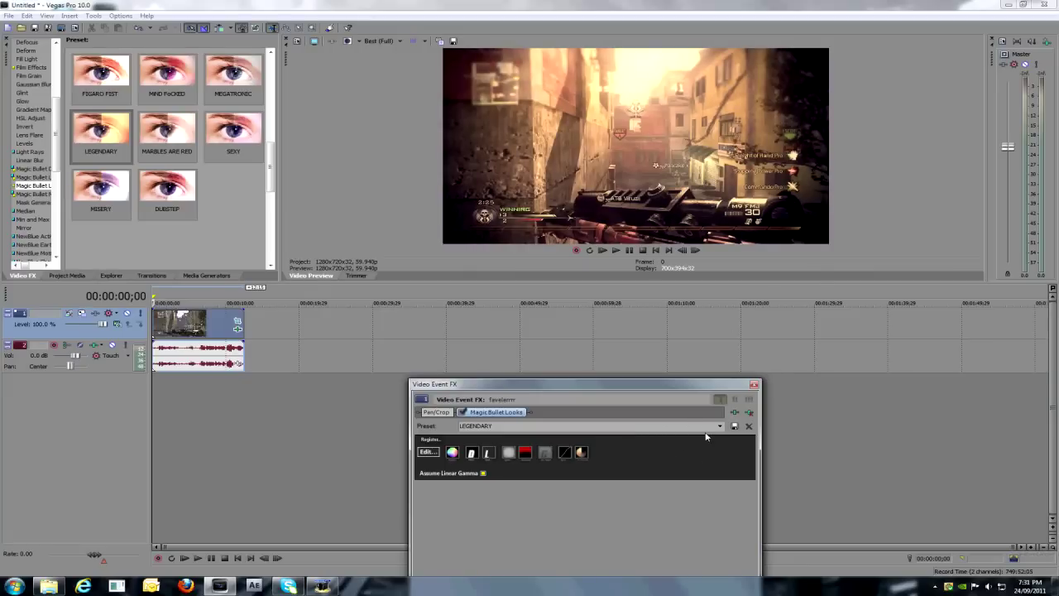
pyautogui.click(754, 384)
pyautogui.click(190, 388)
pyautogui.click(213, 388)
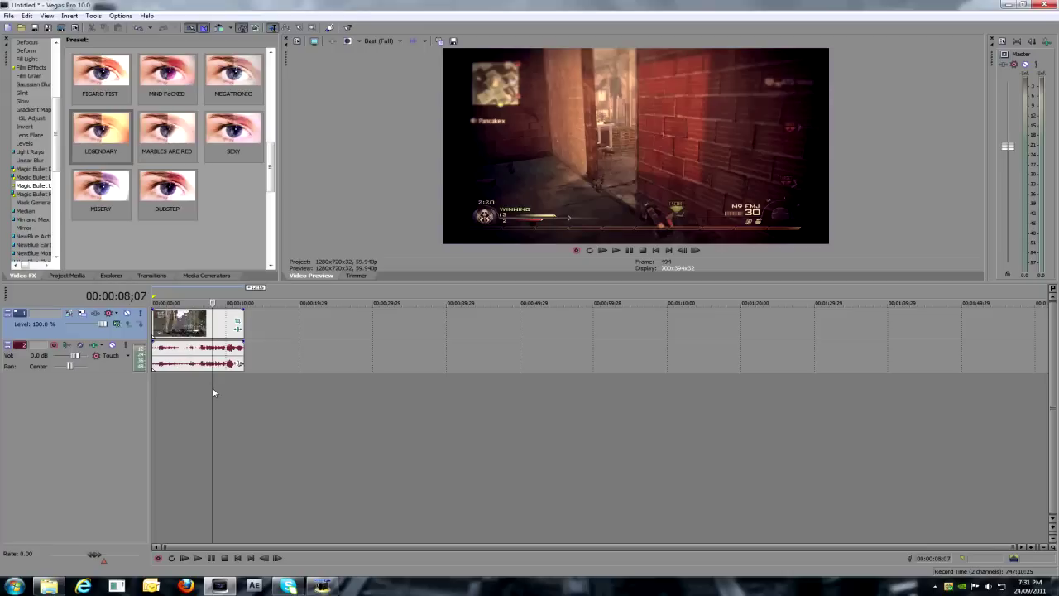
pyautogui.click(233, 388)
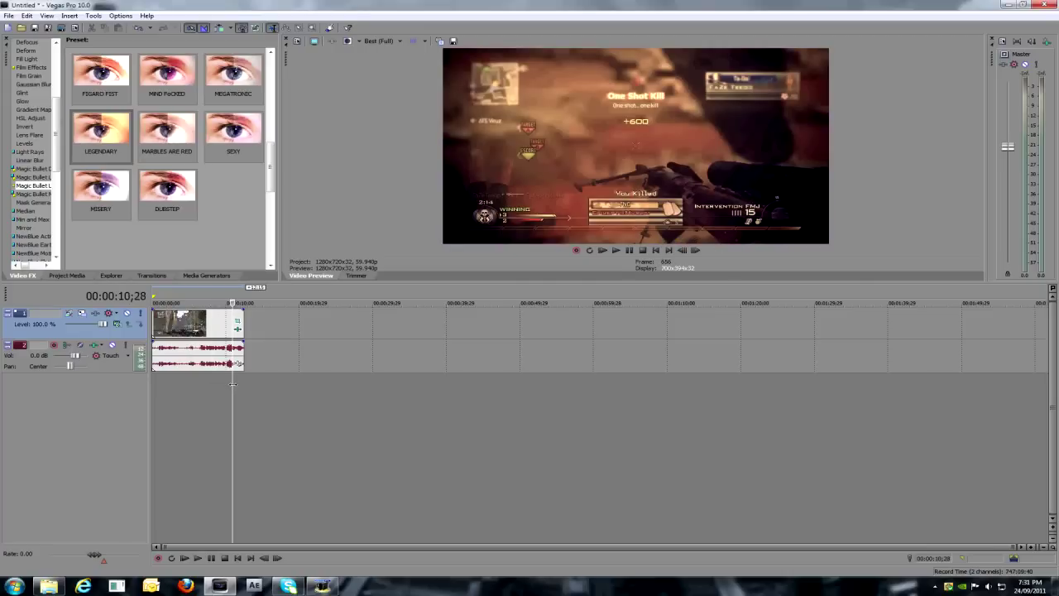